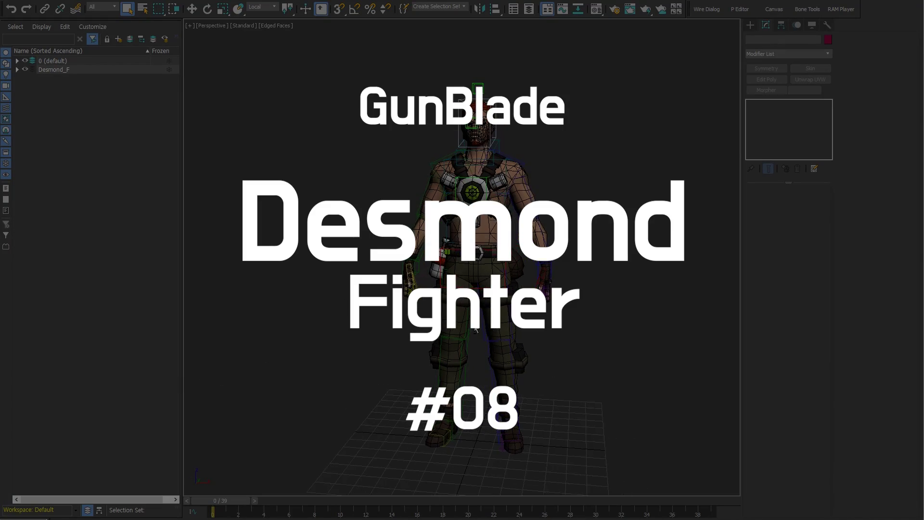
Rename the belt-item bone to Desmond_F_item_bone01, then clear the selection for a front three-quarter view
mouse_move(506, 325)
alt+middle_down()
mouse_move(640, 326)
mouse_move(593, 335)
alt+middle_up()
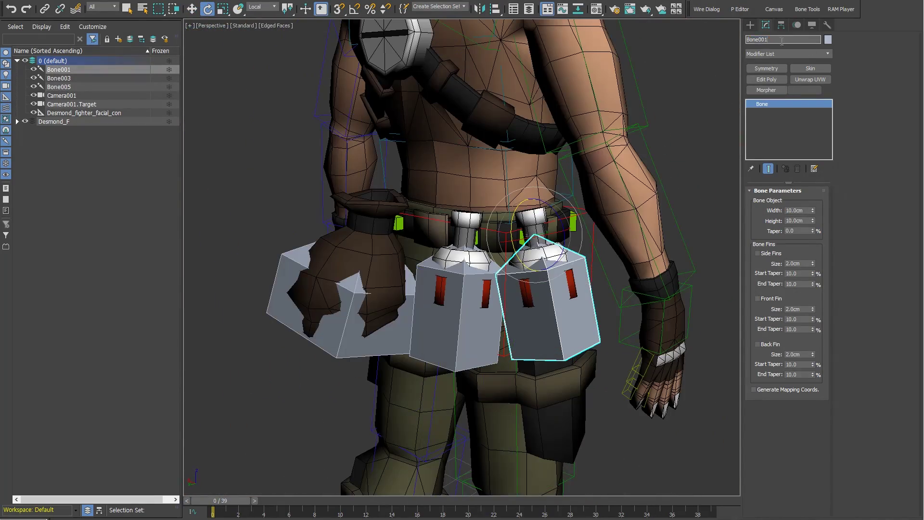
text(_bone01)
key(Return)
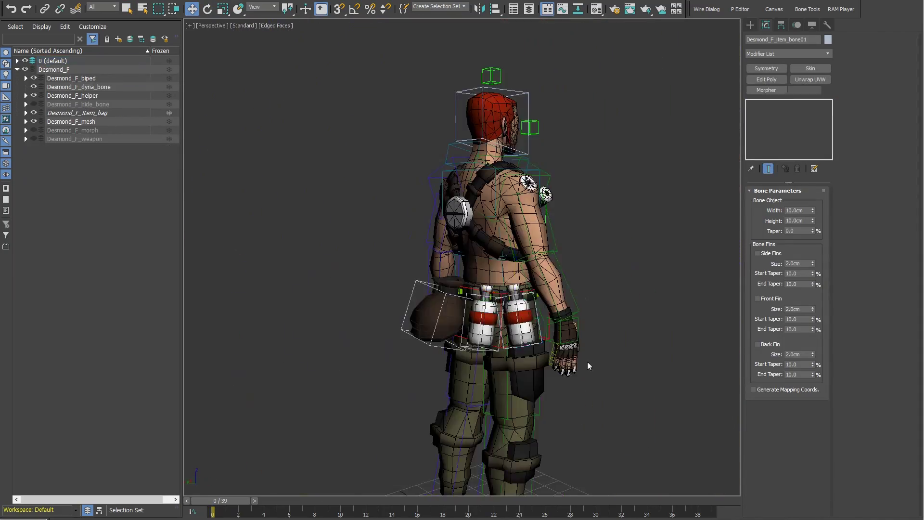
click(588, 362)
alt+middle_drag(587, 362, 369, 318)
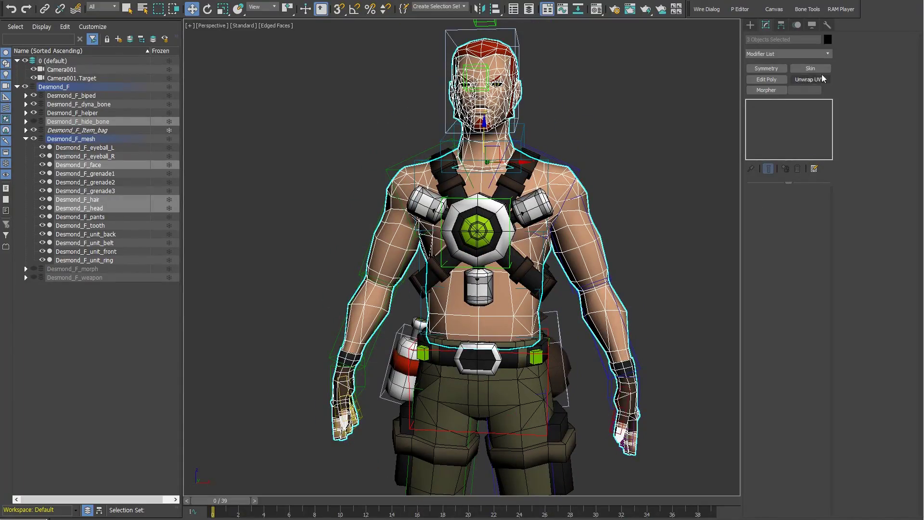
Apply a Skin modifier and expand the L Clavicle, L UpperArm, Finger0 and Finger1 bone branches
click(810, 69)
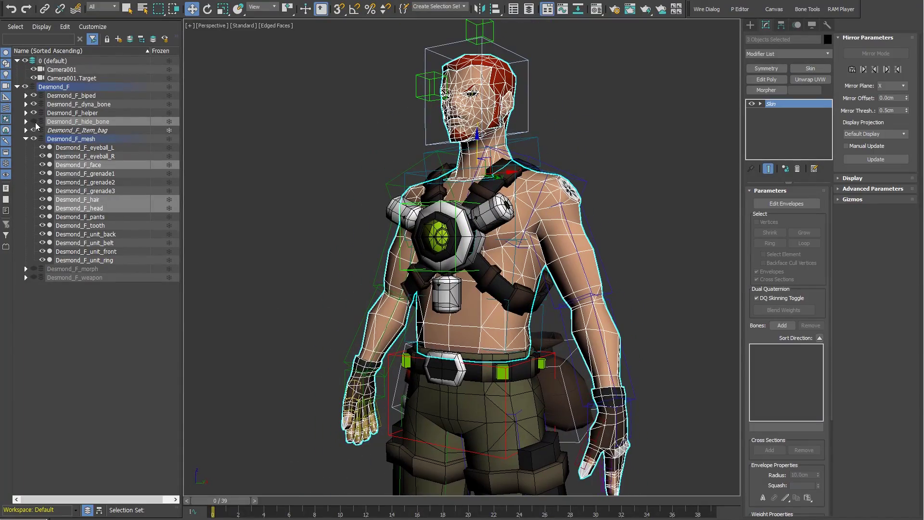
click(782, 325)
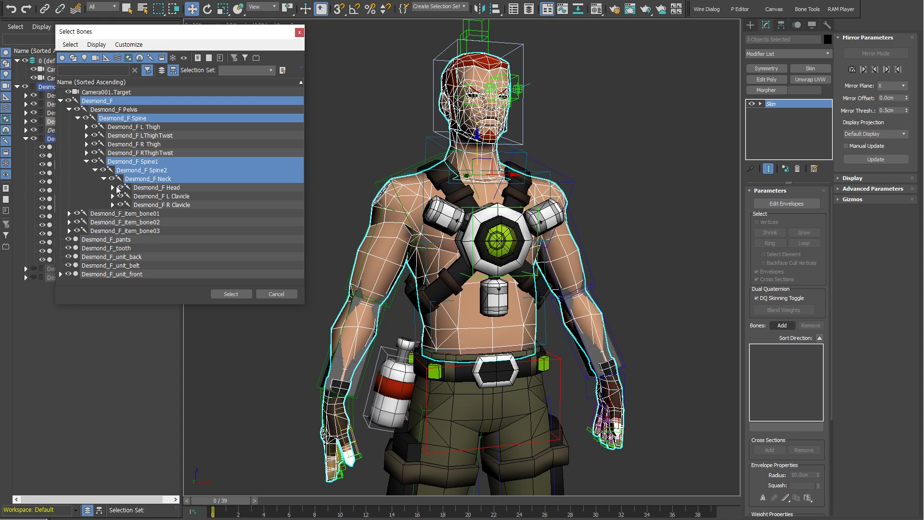
click(112, 187)
click(113, 195)
scroll(131, 200, down, 1)
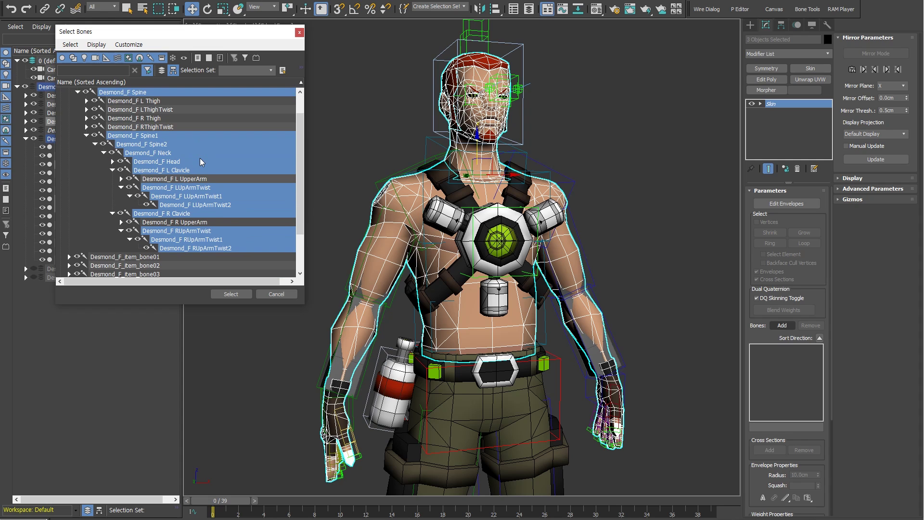
click(121, 152)
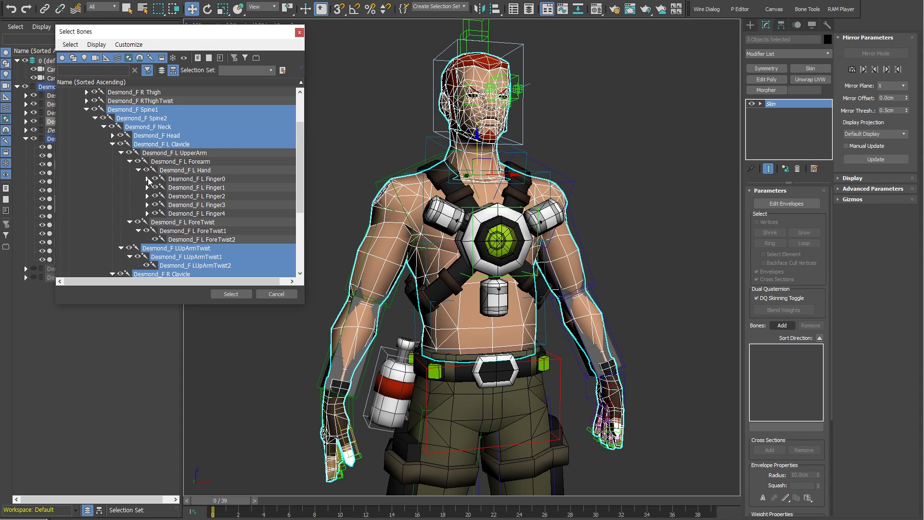
click(147, 178)
click(146, 204)
scroll(159, 203, down, 1)
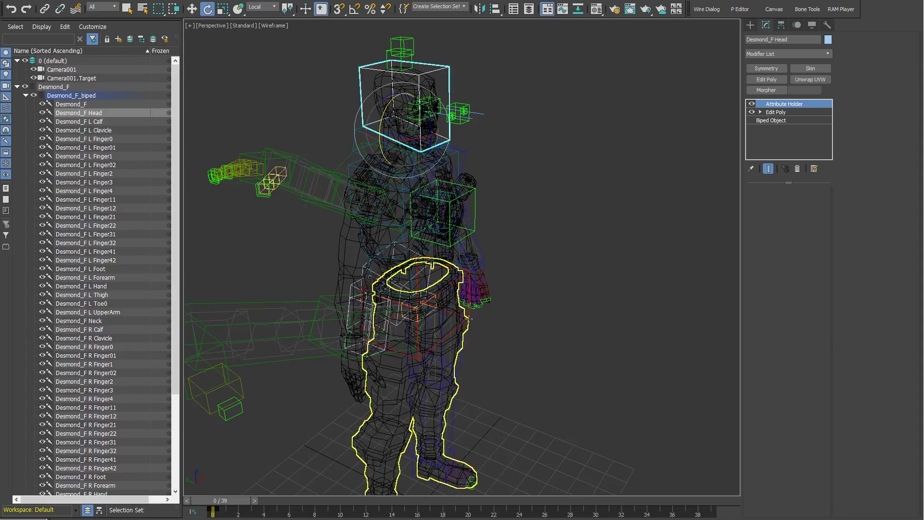
From the front view, select the left hand's finger bones and orbit around the hand
key(f)
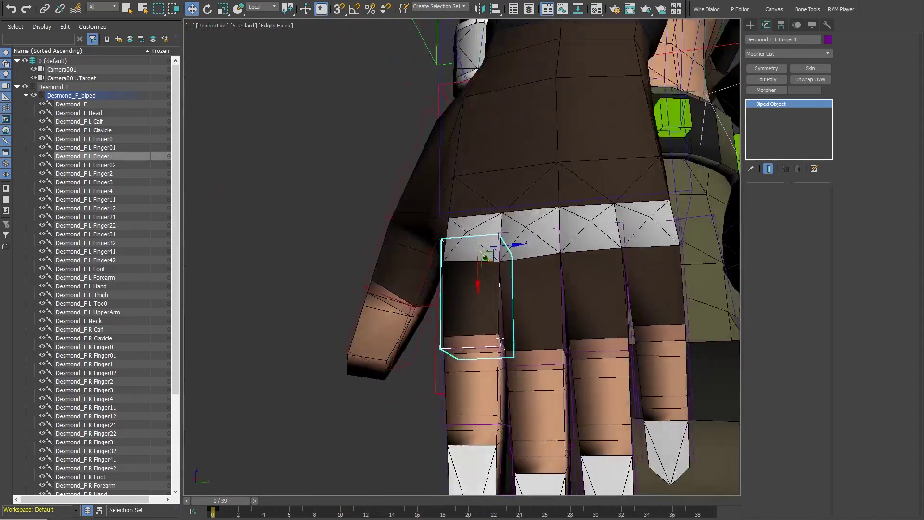
drag(499, 338, 674, 269)
alt+middle_drag(674, 270, 606, 326)
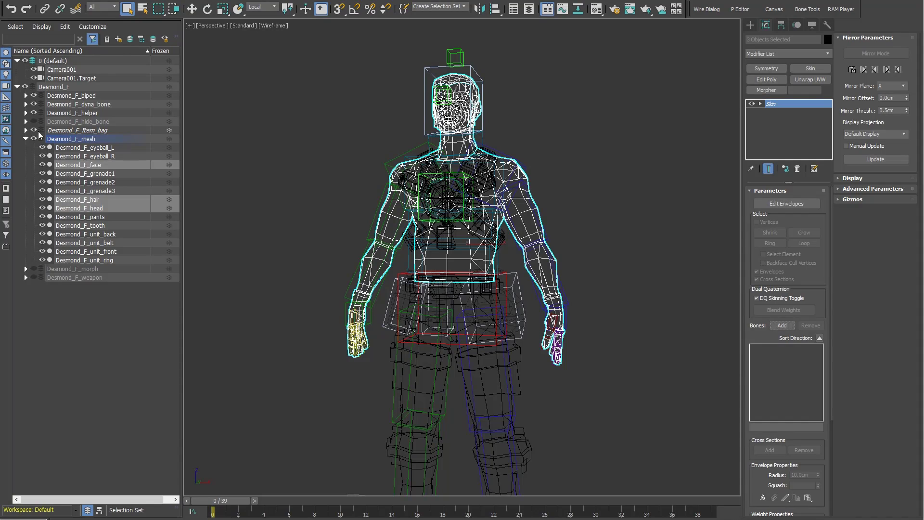
Add the L UpperArm, forearm, hand, finger and arm-twist bones to the Skin
click(782, 325)
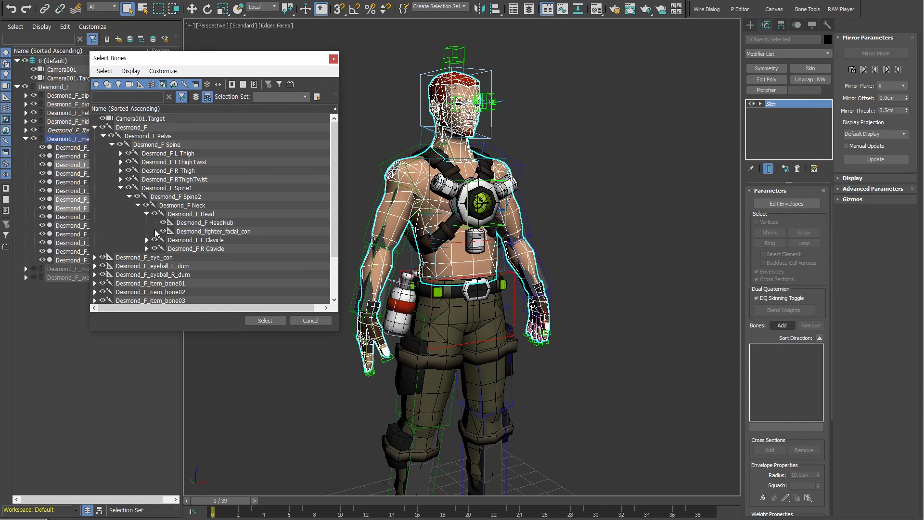
click(155, 232)
click(164, 240)
scroll(183, 251, down, 2)
click(191, 266)
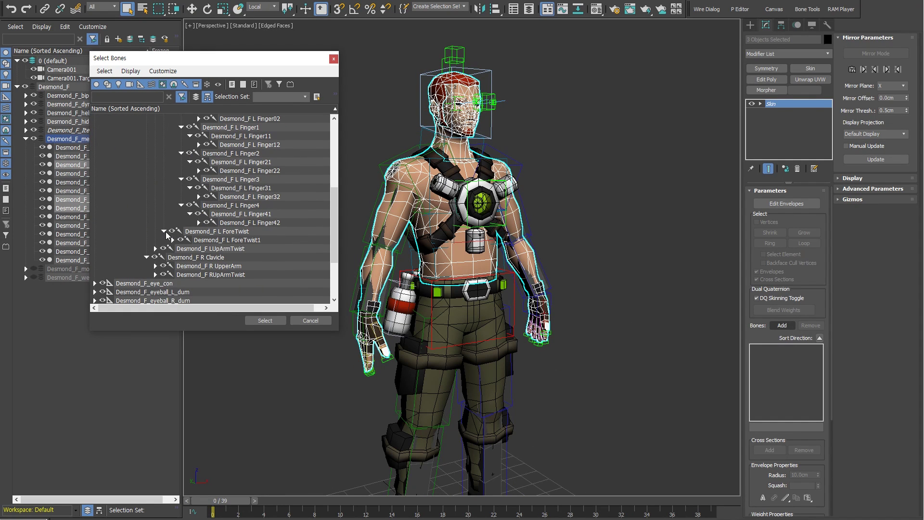
click(173, 240)
click(155, 257)
scroll(164, 259, down, 2)
click(164, 214)
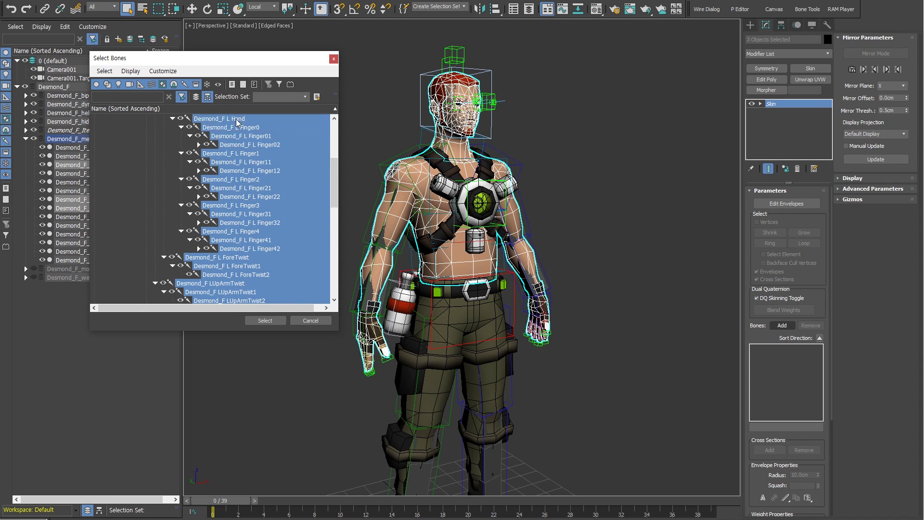
click(265, 320)
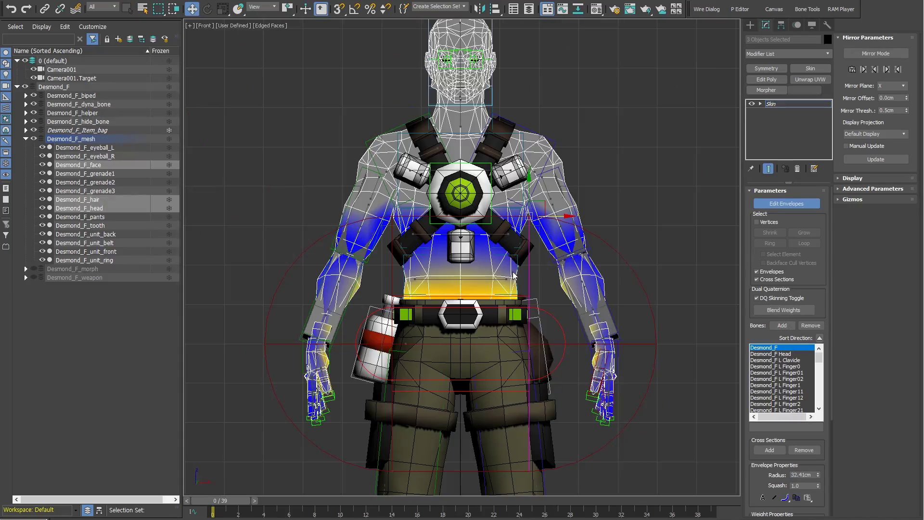
Inspect the Head and R Clavicle envelopes in the perspective view
alt+middle_drag(462, 289, 602, 355)
scroll(354, 310, up, 5)
click(462, 144)
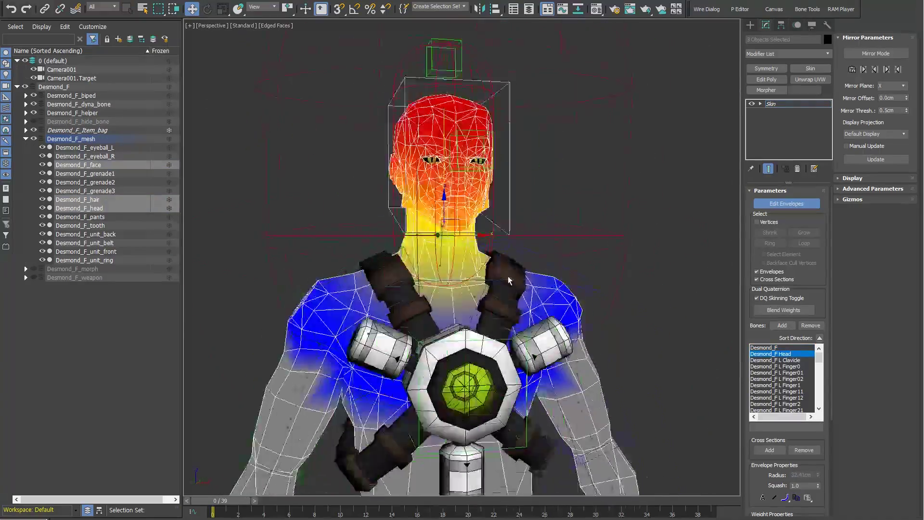
key(p)
click(495, 349)
mouse_move(496, 348)
alt+middle_down()
mouse_move(532, 264)
mouse_move(564, 267)
alt+middle_up()
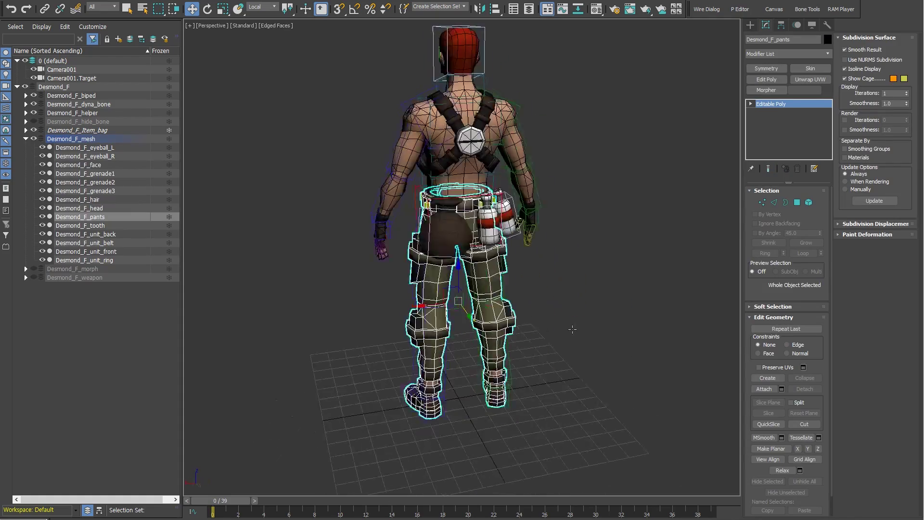
Add both legs' thigh, calf, foot and twist bones to the pants Skin
click(782, 326)
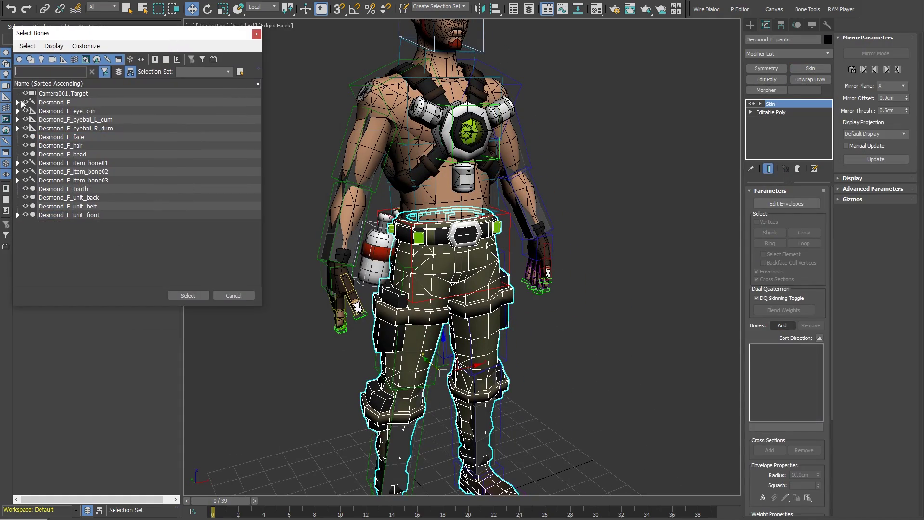
click(43, 145)
ctrl+click(106, 180)
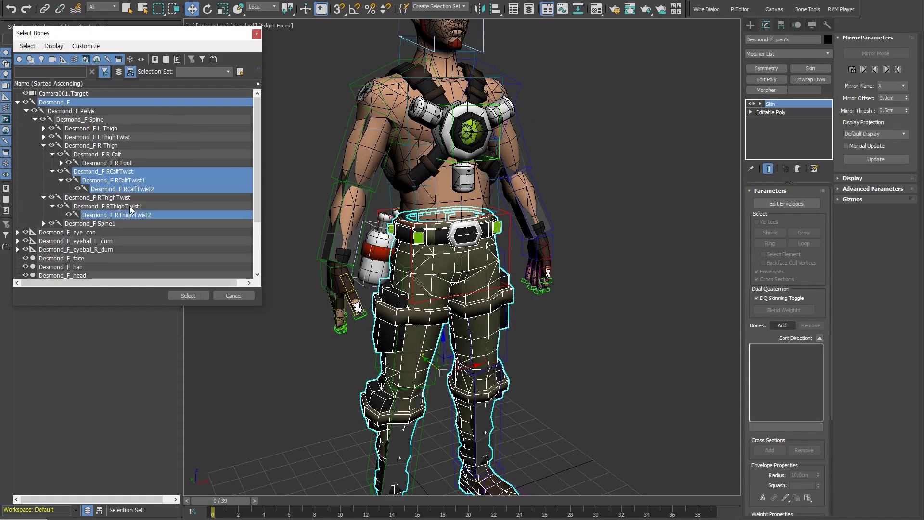
ctrl+click(103, 197)
ctrl+click(97, 224)
click(44, 137)
ctrl+click(97, 137)
click(44, 128)
ctrl+click(107, 145)
ctrl+click(103, 163)
scroll(142, 221, down, 1)
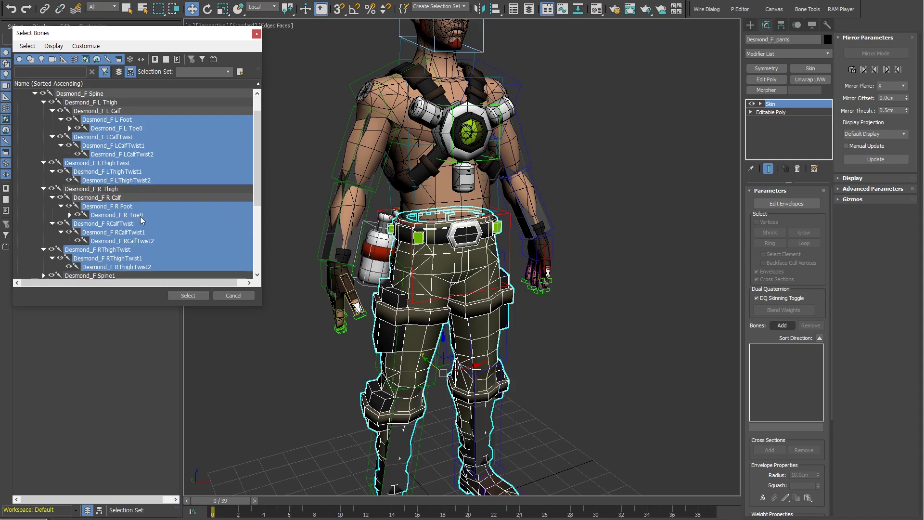
click(187, 295)
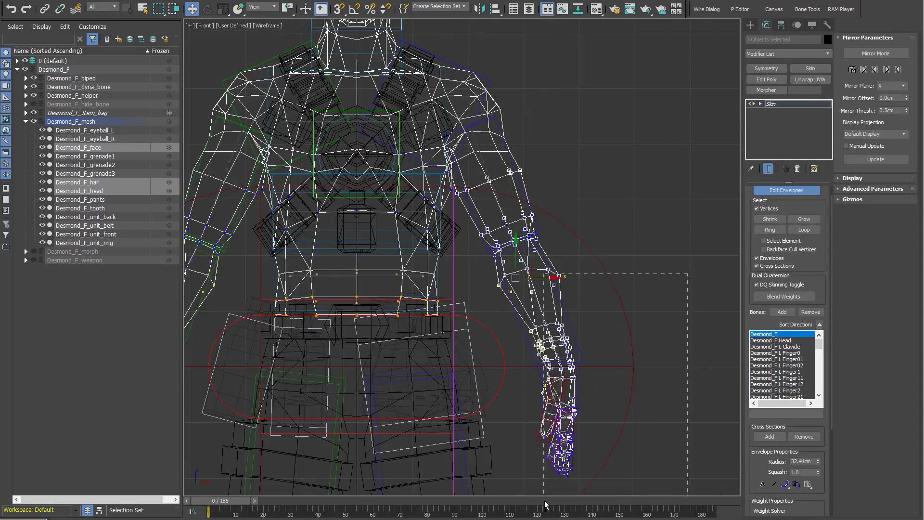
Scroll the bone list up toward the spine bones for the belt strap
scroll(448, 249, up, 10)
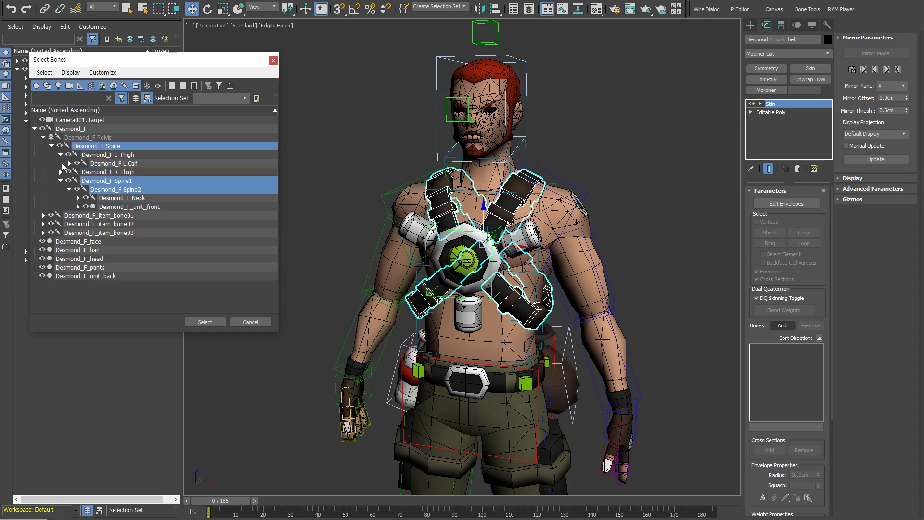
Add the L and R Clavicle bones alongside the spine bones to the strap Skin
ctrl+click(94, 206)
ctrl+click(95, 215)
click(205, 321)
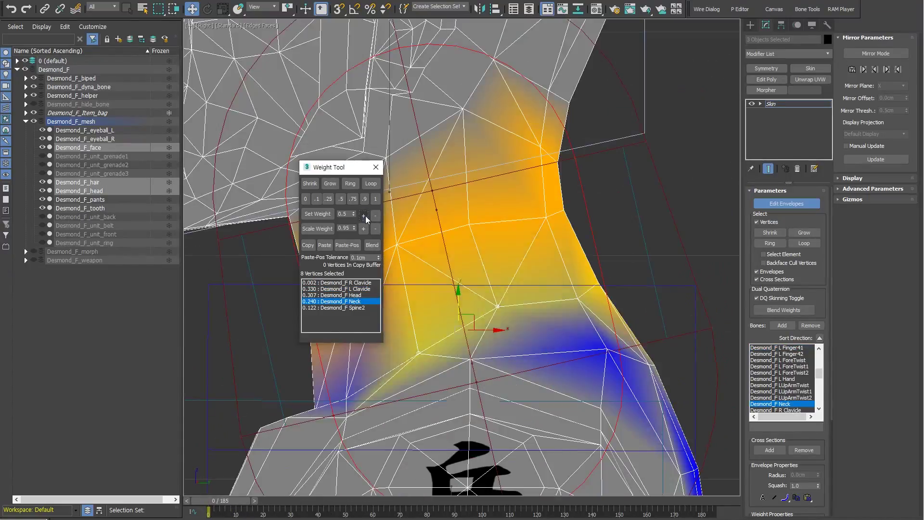
Zoom in on the neck and select one neck vertex to inspect its weights
scroll(423, 340, up, 4)
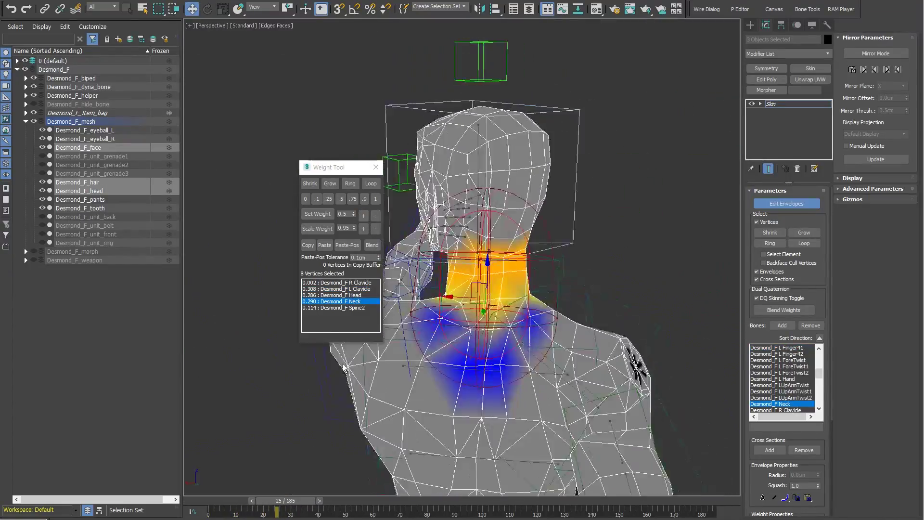
scroll(427, 347, up, 4)
scroll(479, 377, up, 5)
click(454, 290)
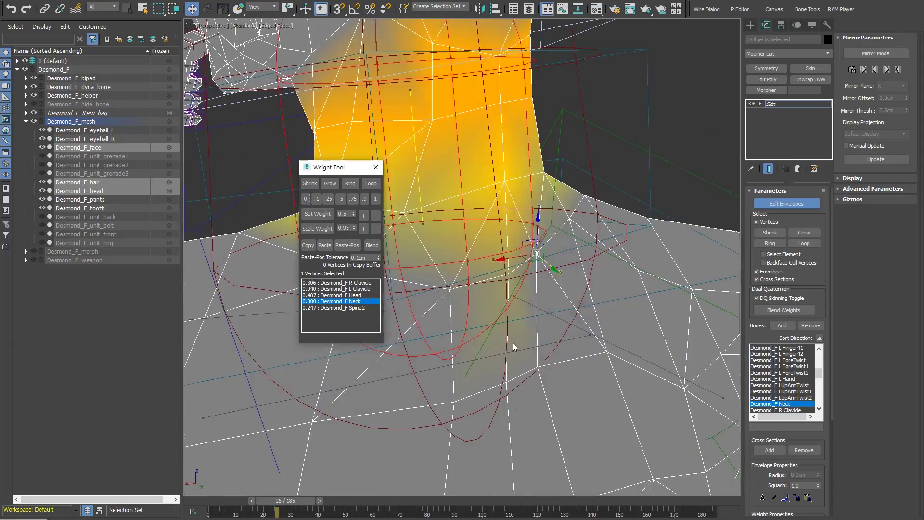